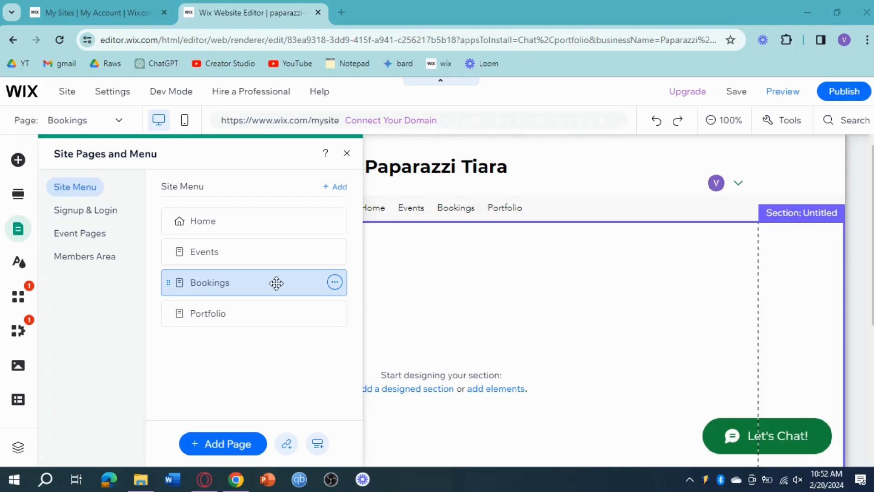
# Search the editor for "booking" and add the Wix Bookings app to the site.
pyautogui.click(347, 153)
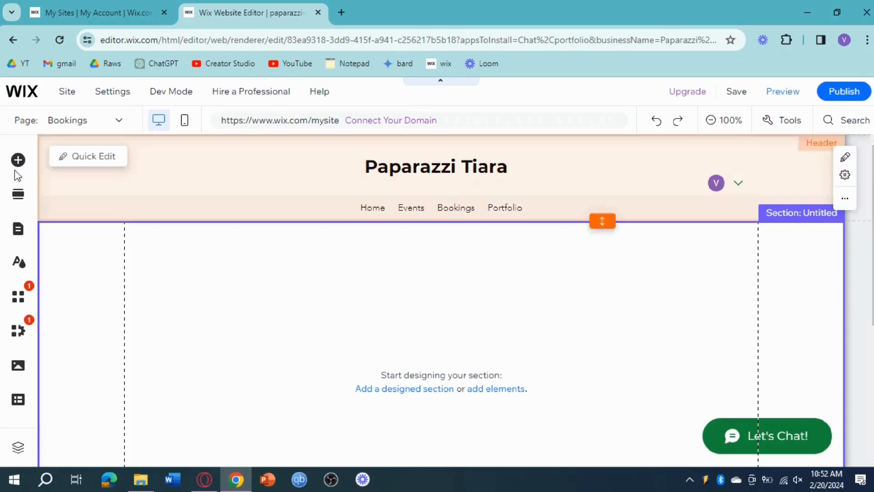
pyautogui.click(18, 160)
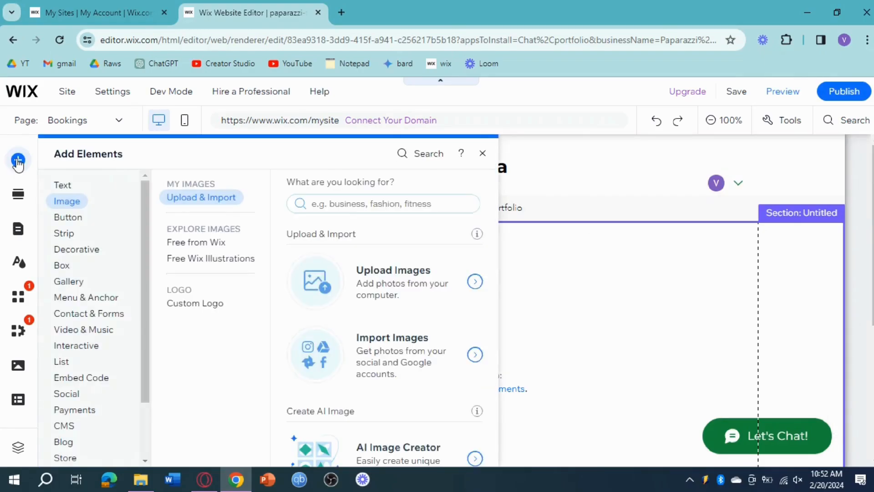
pyautogui.click(422, 157)
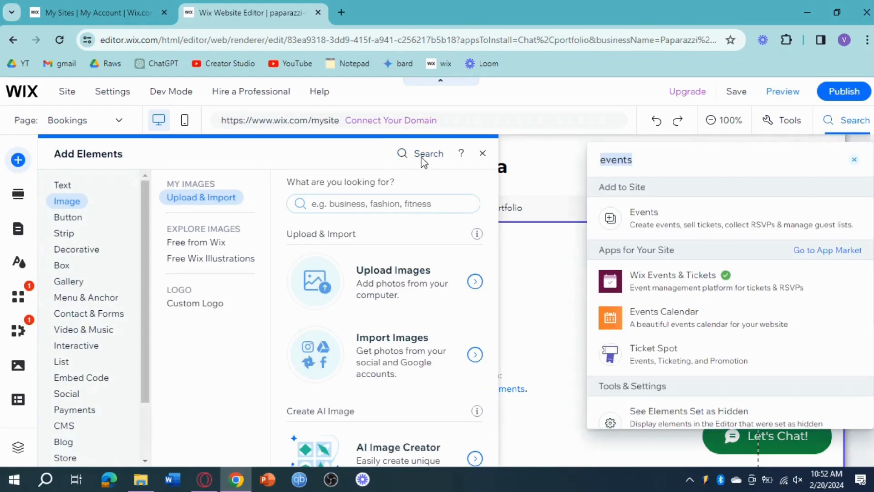
pyautogui.write('booking')
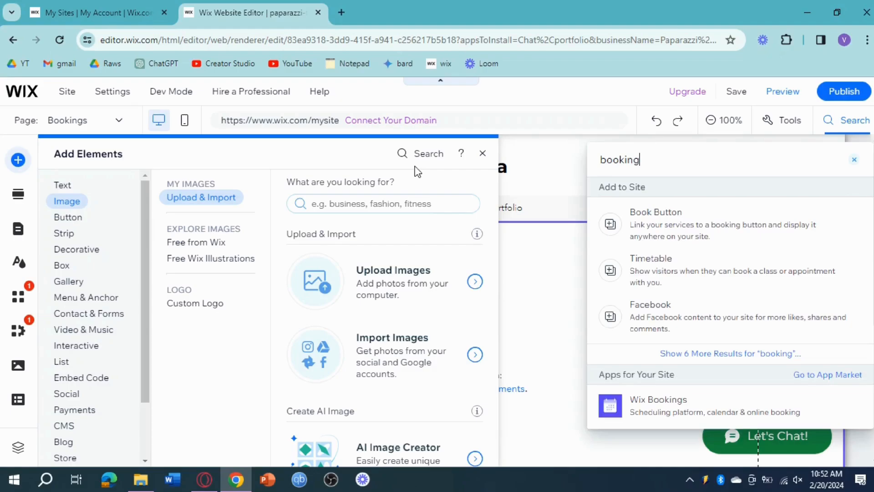
pyautogui.click(708, 411)
pyautogui.click(844, 406)
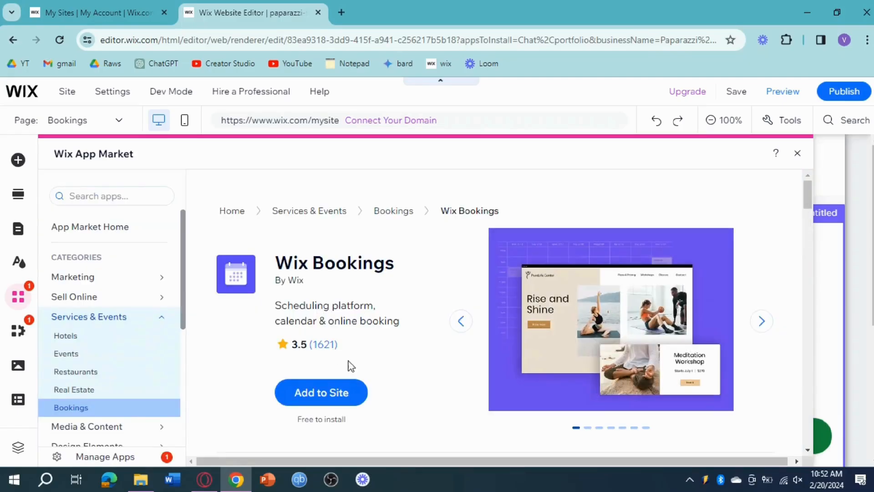
pyautogui.click(340, 403)
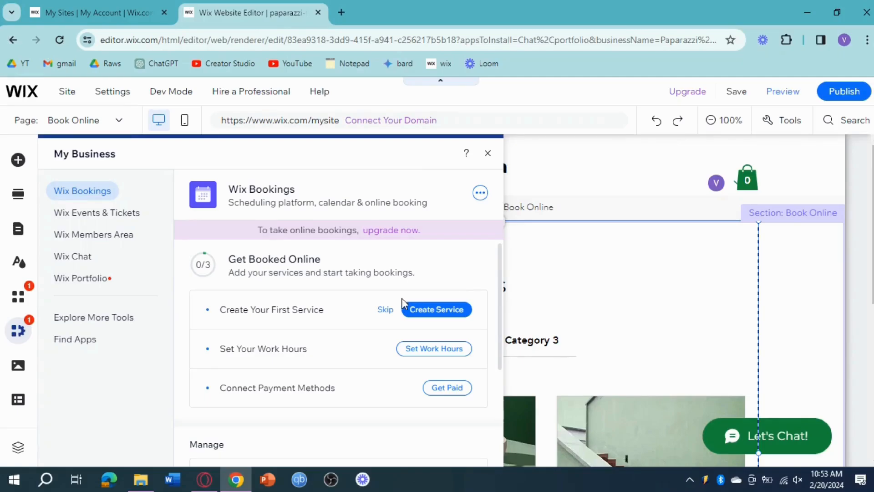
# Start creating the first booking service from the Online Meeting appointment template.
pyautogui.click(434, 314)
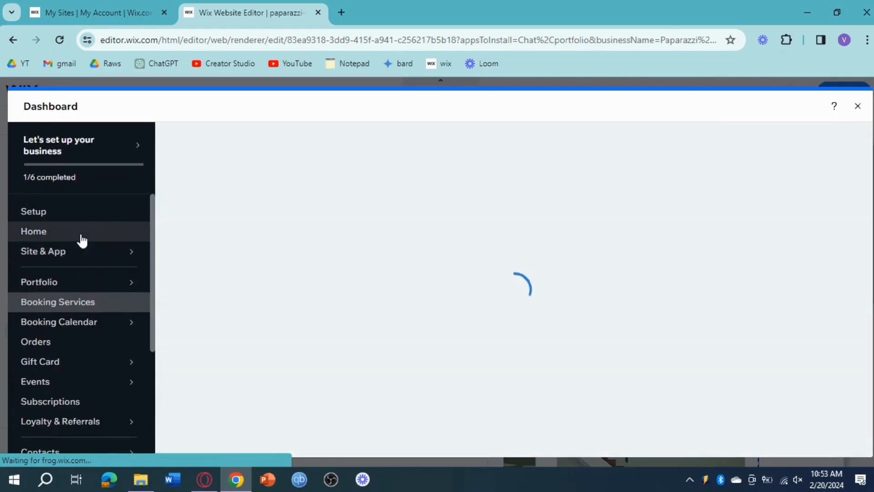
pyautogui.moveTo(131, 318)
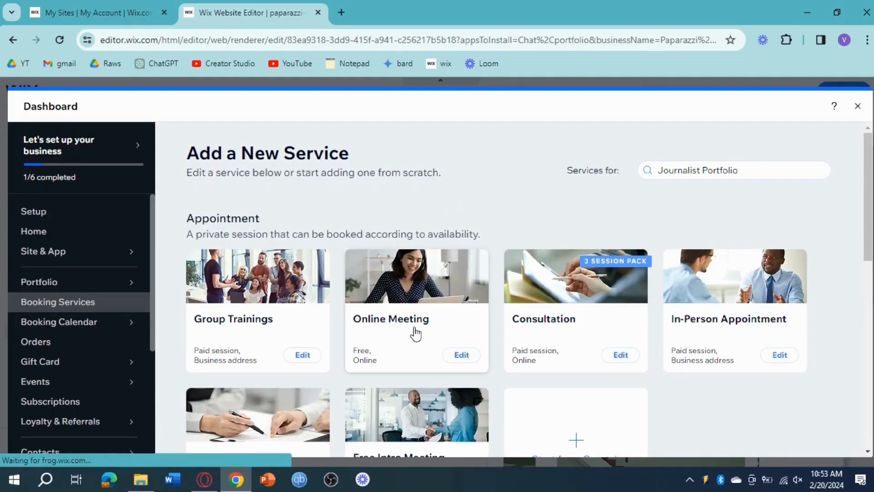
pyautogui.click(610, 355)
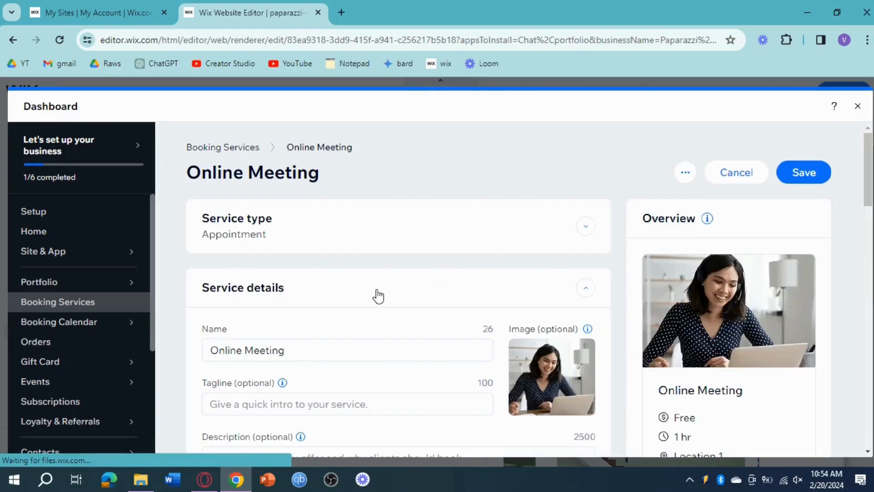
# Rename the service "Chat with me!!".
pyautogui.tripleClick(316, 350)
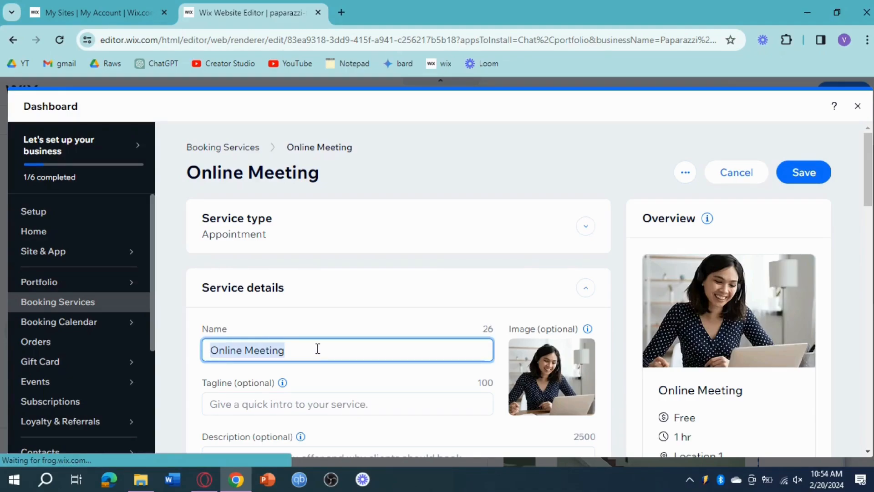
pyautogui.write('Chat ith m')
pyautogui.press('BackSpace')
pyautogui.press('BackSpace')
pyautogui.press('BackSpace')
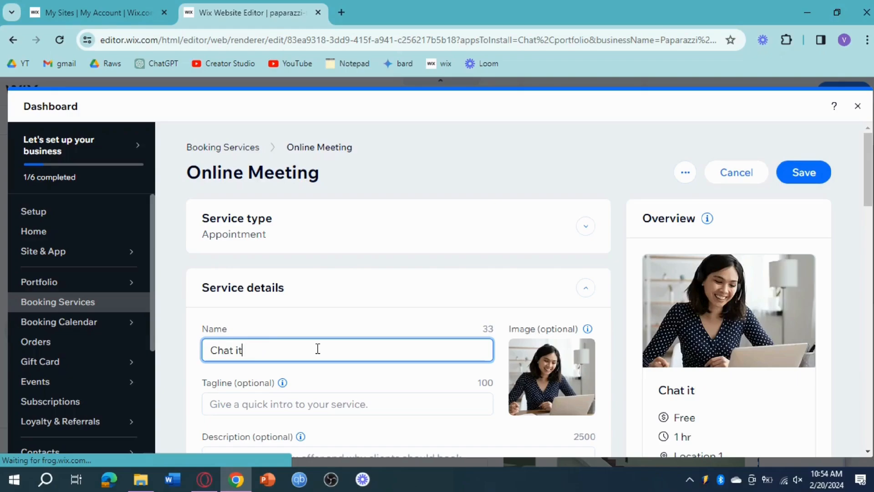
pyautogui.write('with me')
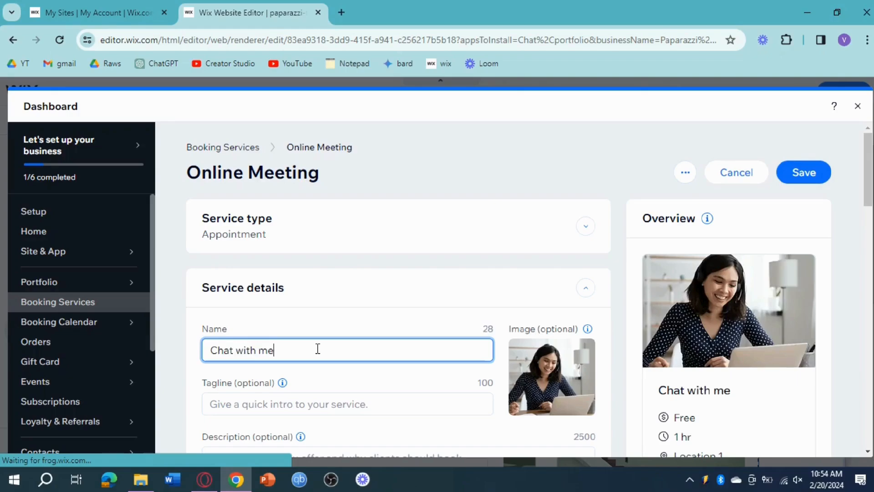
pyautogui.write('!!')
# Change the service's per-session price type to Fixed price with an amount of ₱500.
pyautogui.scroll(-5, 317, 349)
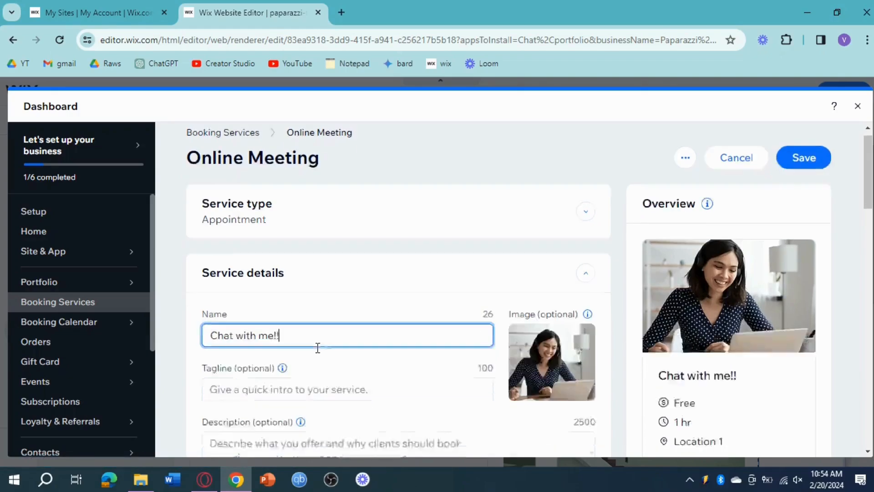
pyautogui.scroll(-2, 331, 326)
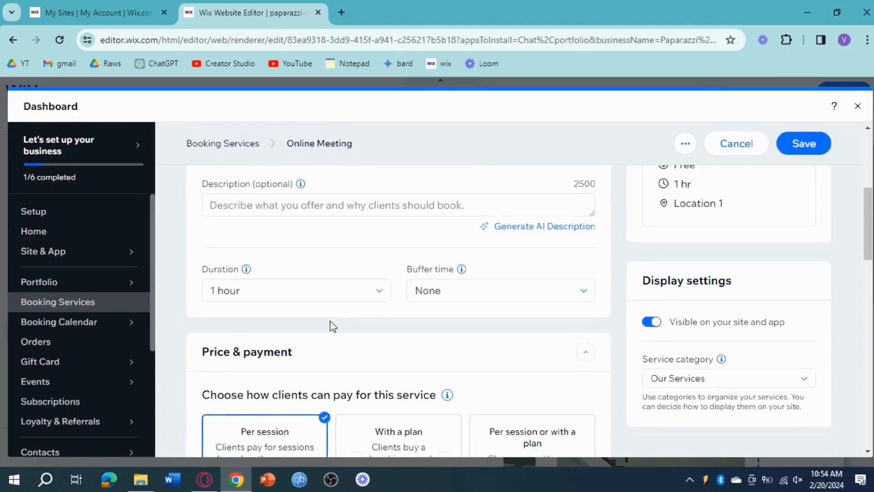
pyautogui.scroll(-2, 392, 304)
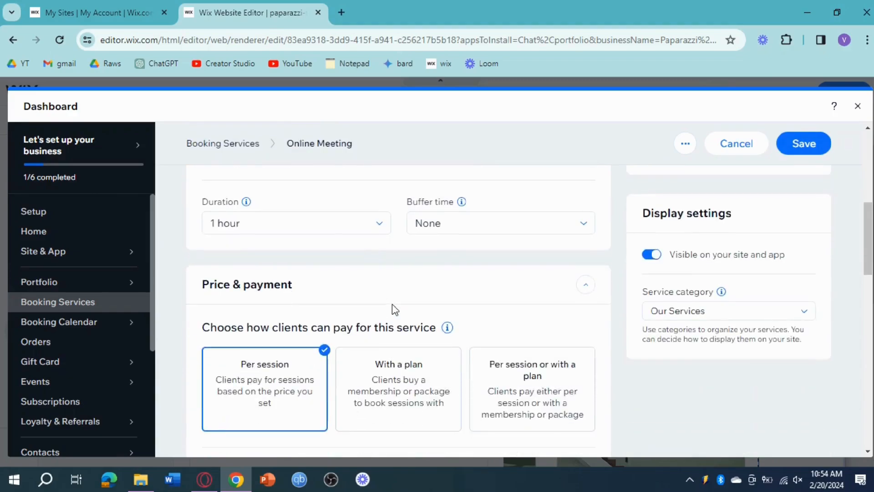
pyautogui.scroll(-2, 392, 304)
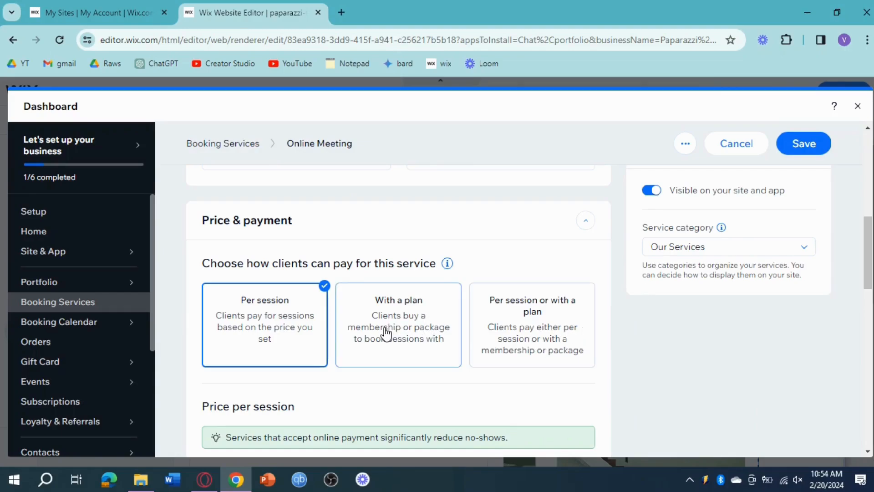
pyautogui.scroll(-3, 285, 331)
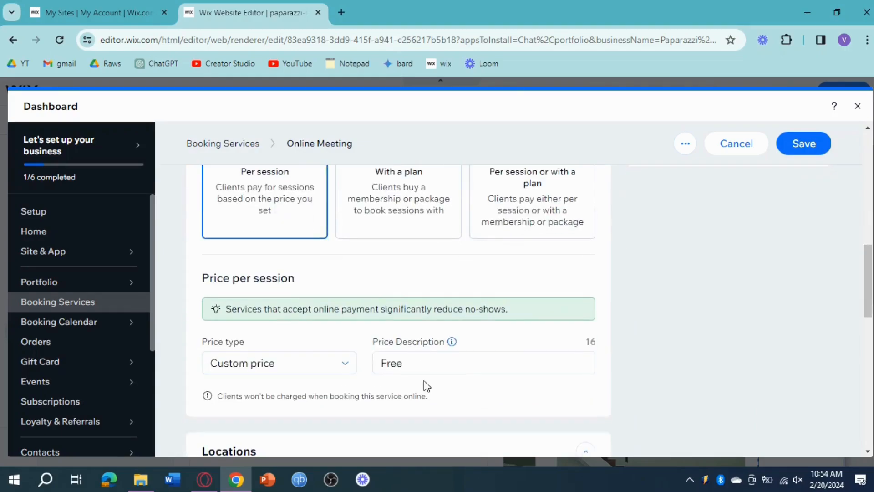
pyautogui.click(421, 365)
pyautogui.doubleClick(424, 364)
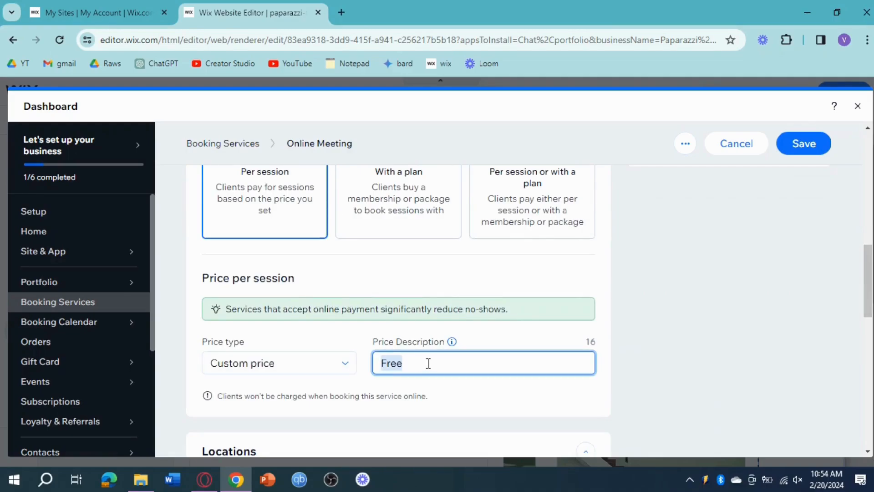
pyautogui.click(322, 364)
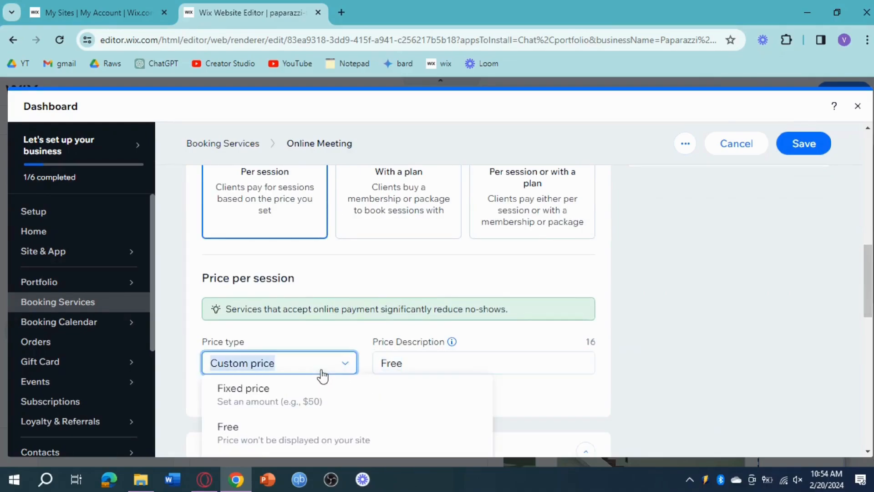
pyautogui.click(328, 402)
pyautogui.click(417, 325)
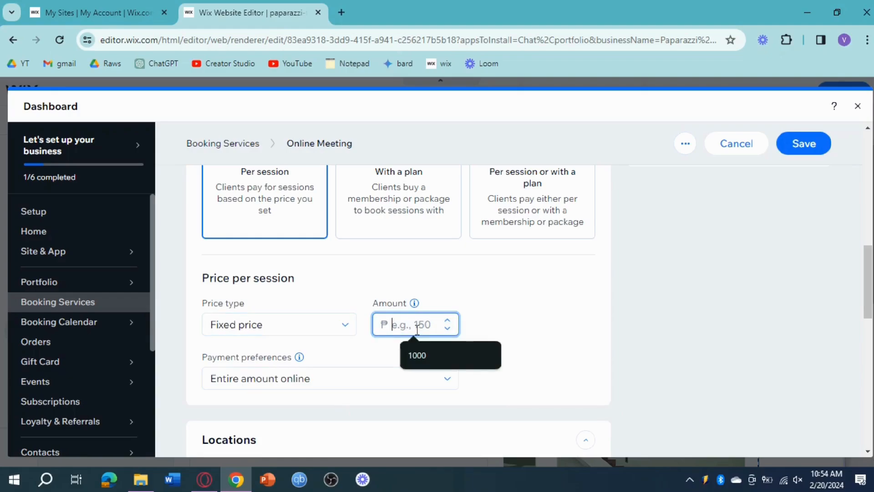
pyautogui.write('5')
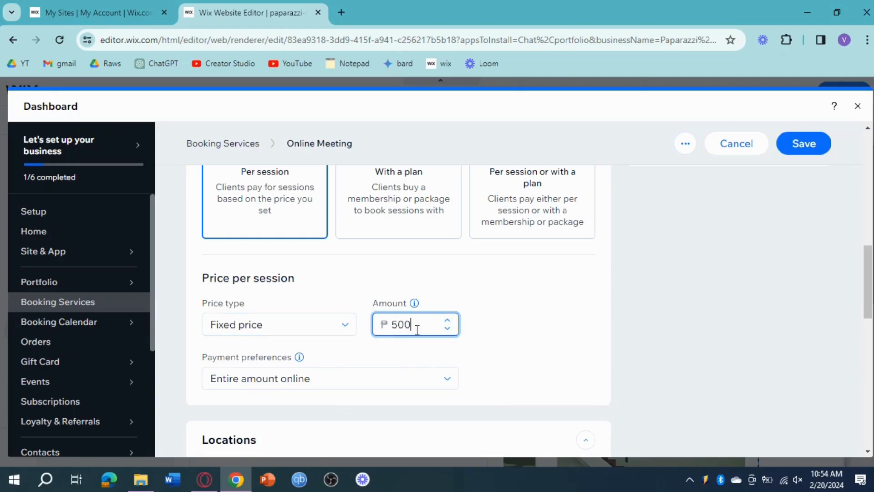
pyautogui.write('00')
# Check the service's location and staff settings, save the service, and dismiss the premium upgrade offer.
pyautogui.scroll(-3, 417, 329)
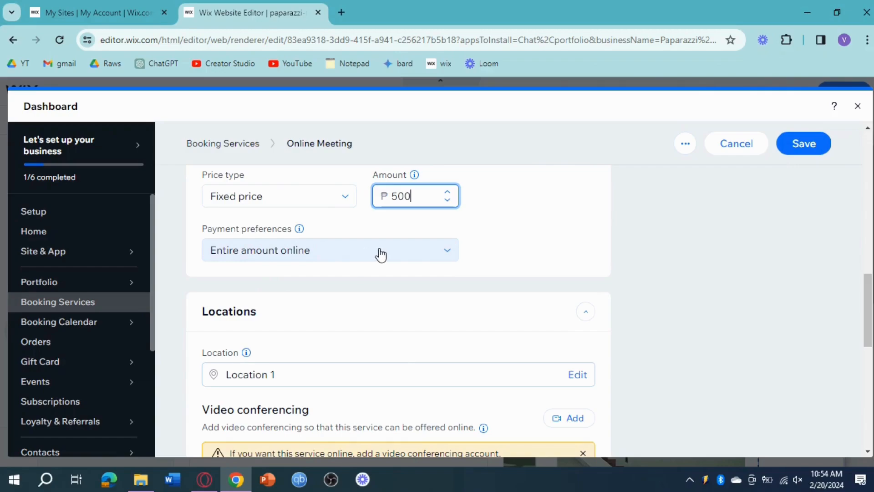
pyautogui.scroll(-2, 473, 315)
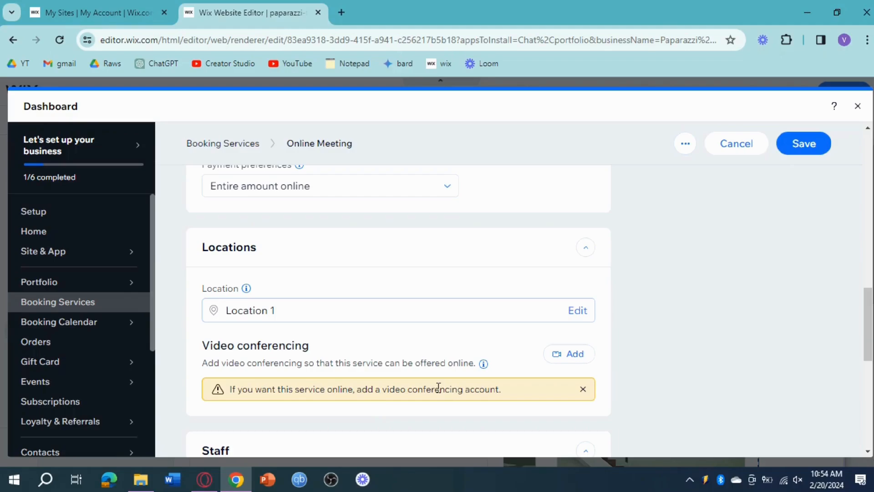
pyautogui.scroll(-3, 463, 374)
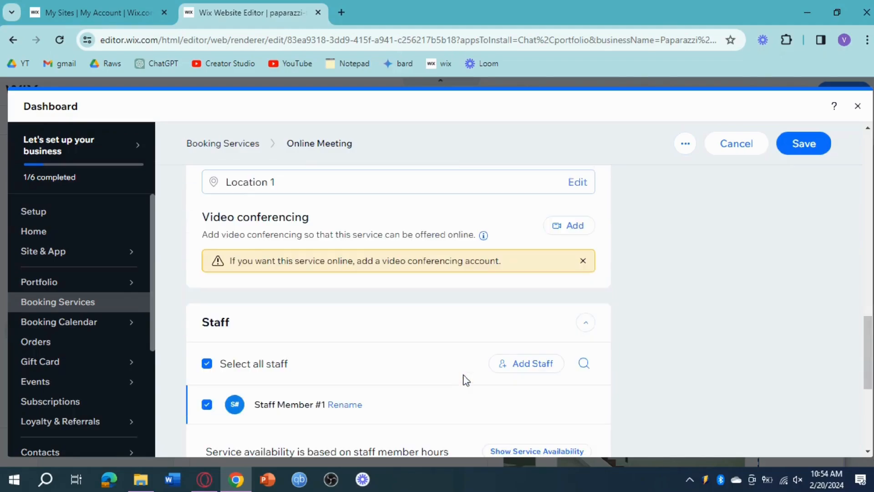
pyautogui.scroll(-3, 319, 382)
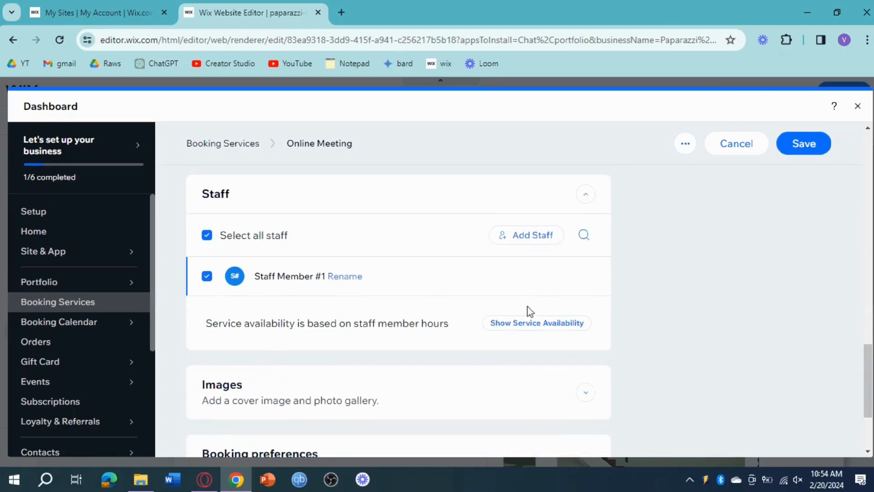
pyautogui.scroll(-3, 415, 314)
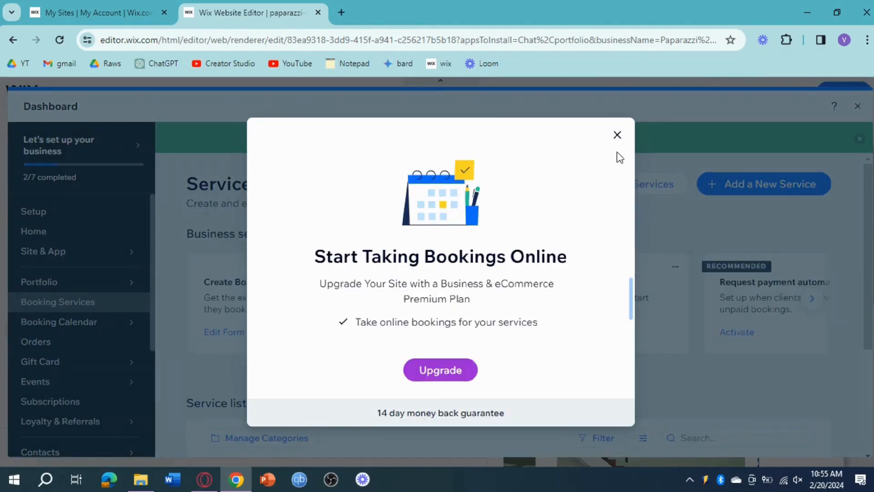
pyautogui.click(618, 135)
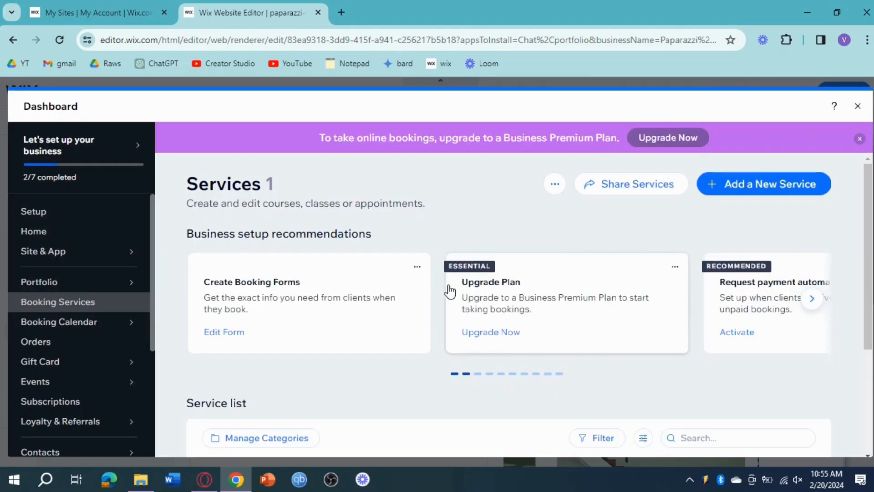
# Examine the new service's entry in the service list and the additional options for managing services.
pyautogui.scroll(-3, 495, 332)
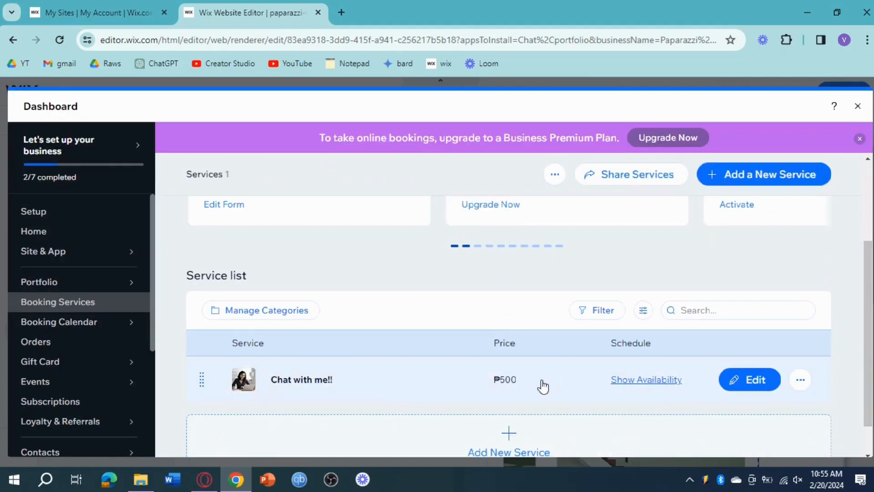
pyautogui.scroll(-1, 650, 385)
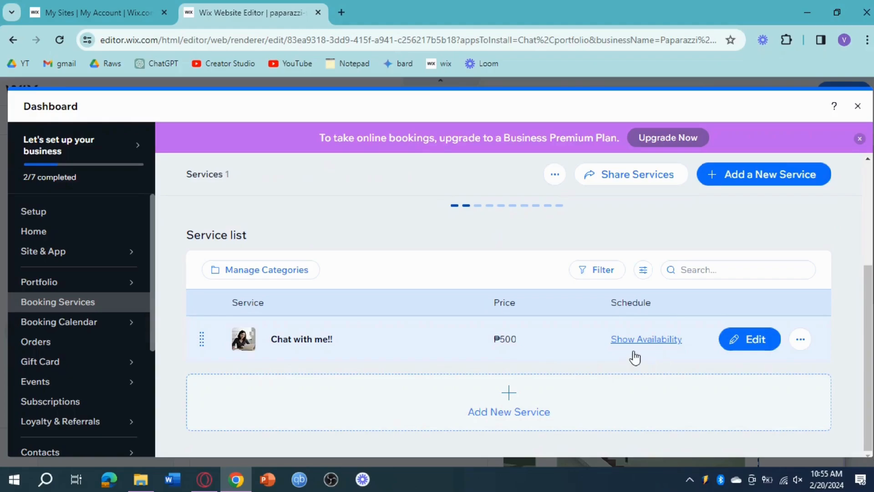
pyautogui.scroll(3, 633, 357)
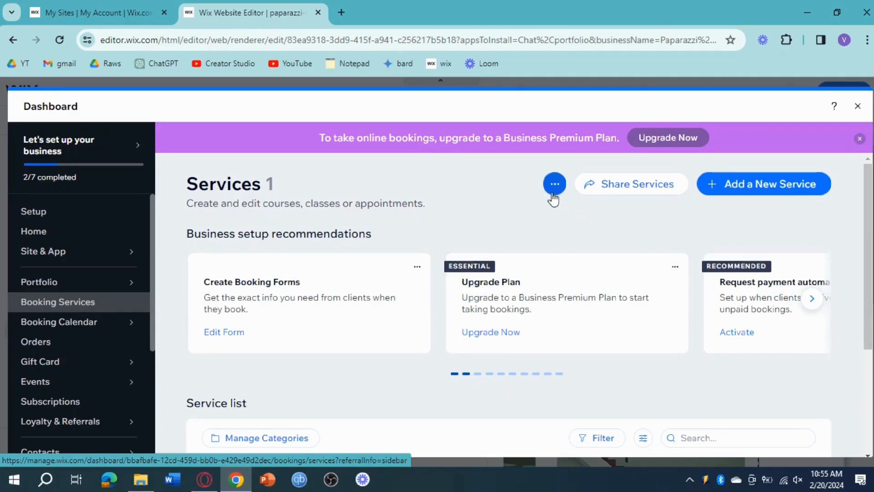
pyautogui.click(550, 191)
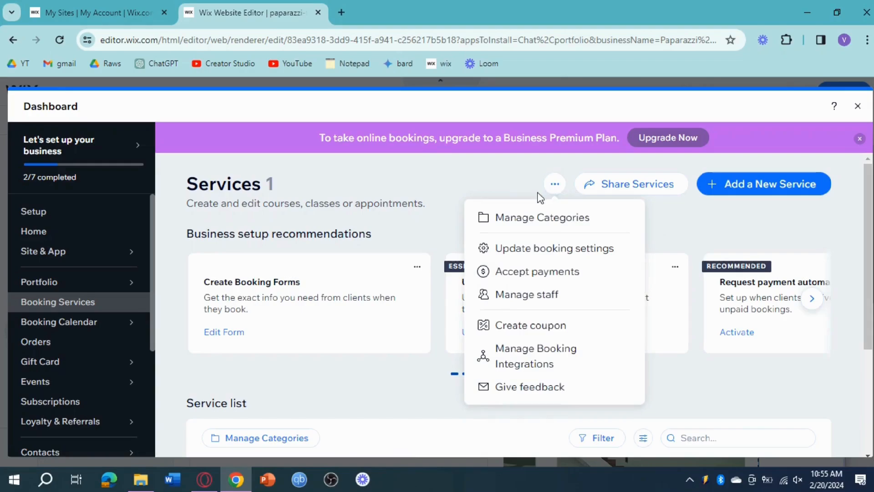
pyautogui.click(515, 184)
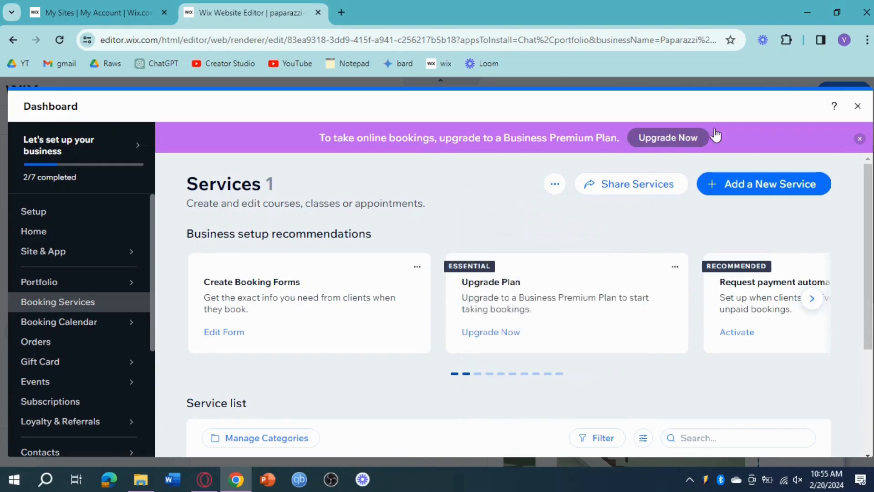
# Open the work hours setup and save default booking hours of 10:00 AM to 6:00 PM for Monday through Friday.
pyautogui.click(857, 108)
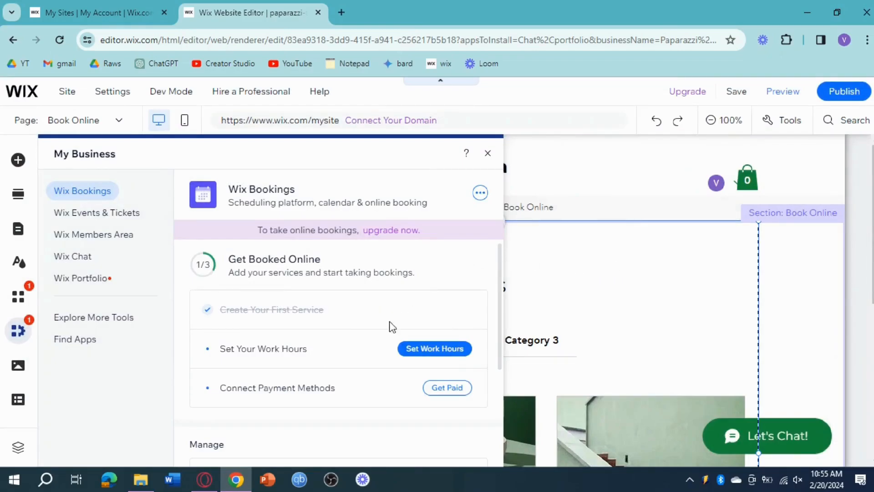
pyautogui.click(437, 350)
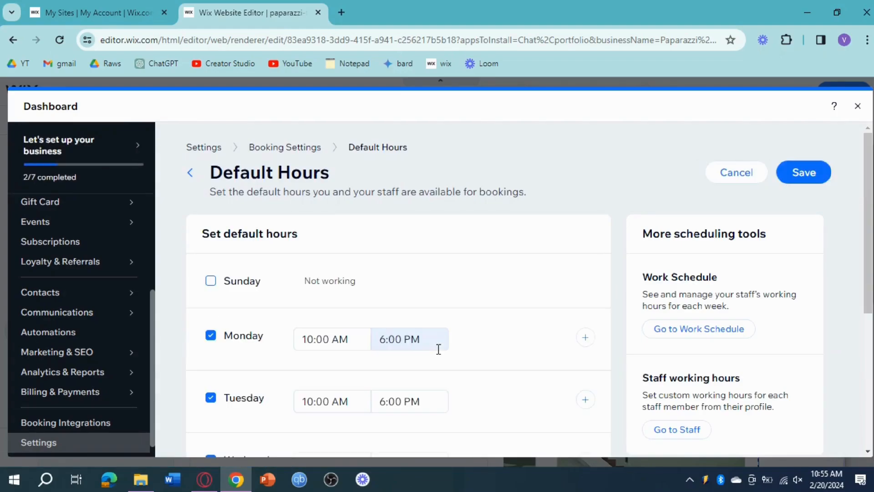
pyautogui.scroll(-5, 443, 310)
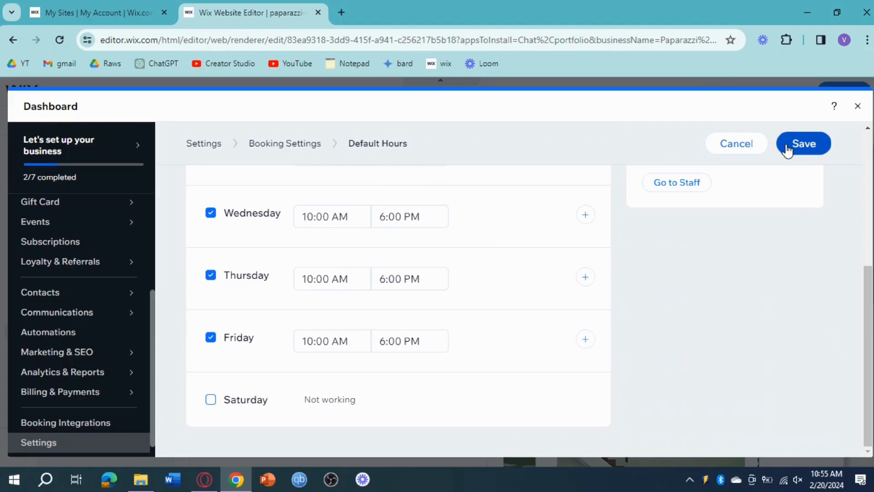
pyautogui.click(787, 149)
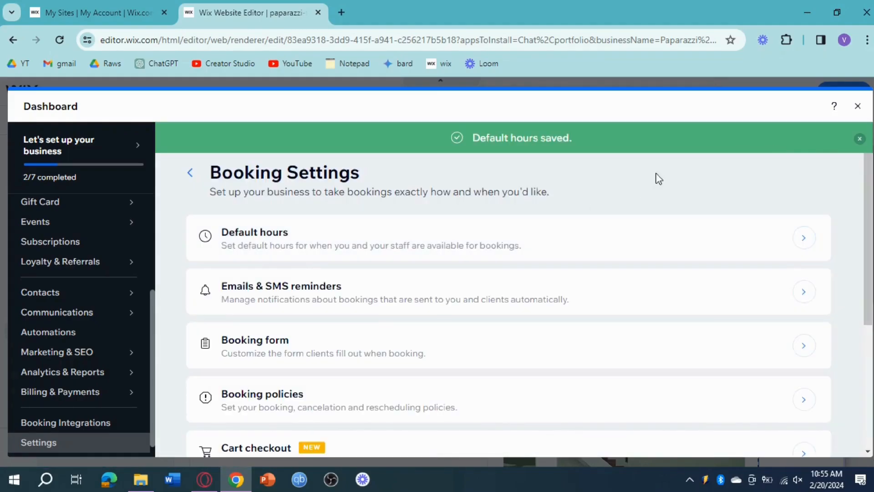
pyautogui.click(857, 108)
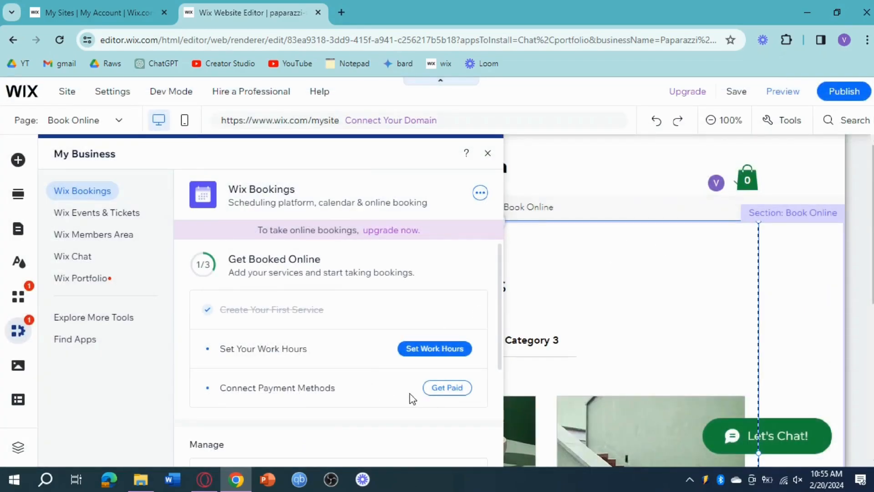
# Look over the remaining Wix Bookings management options, close that panel, and review the services section on the Book Online page.
pyautogui.scroll(-3, 369, 397)
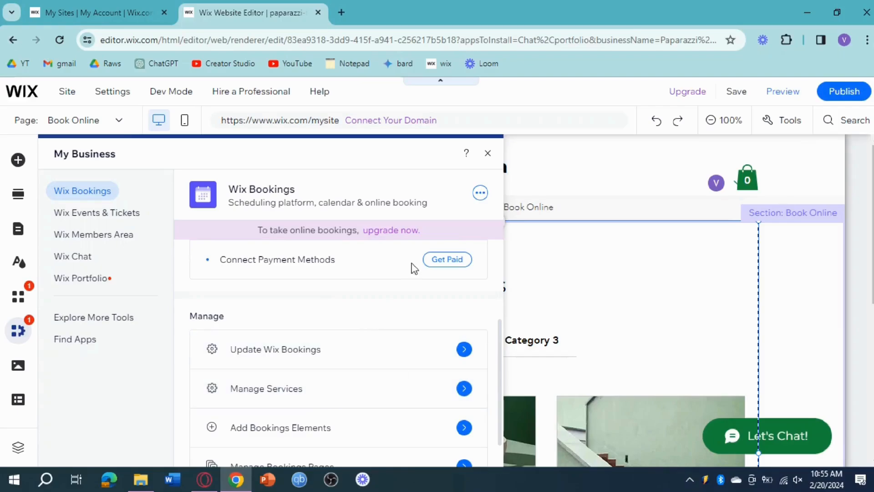
pyautogui.click(486, 157)
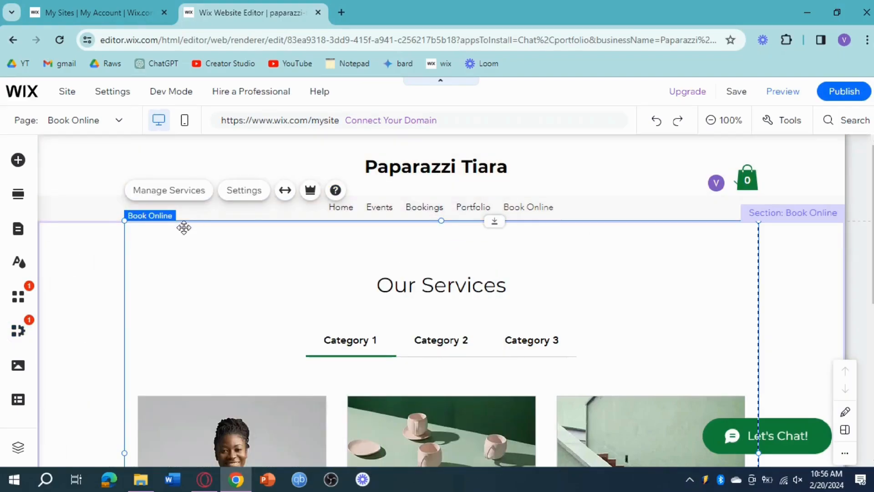
pyautogui.scroll(-5, 808, 295)
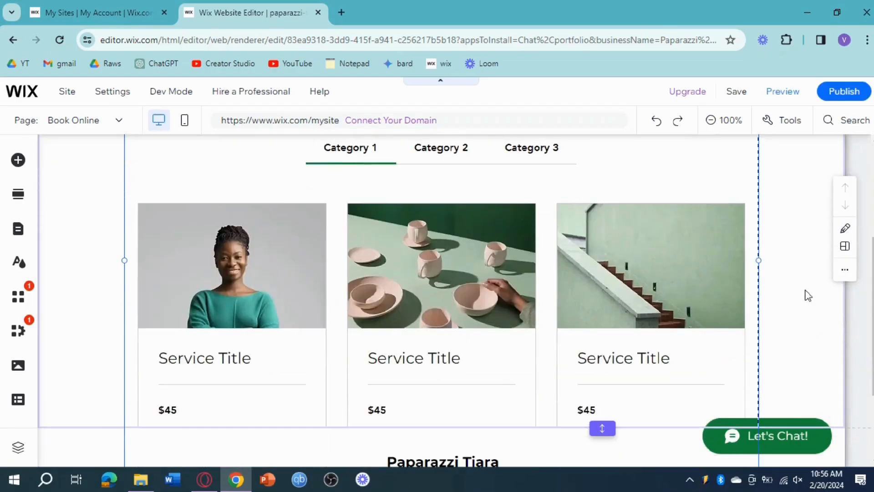
pyautogui.scroll(5, 807, 296)
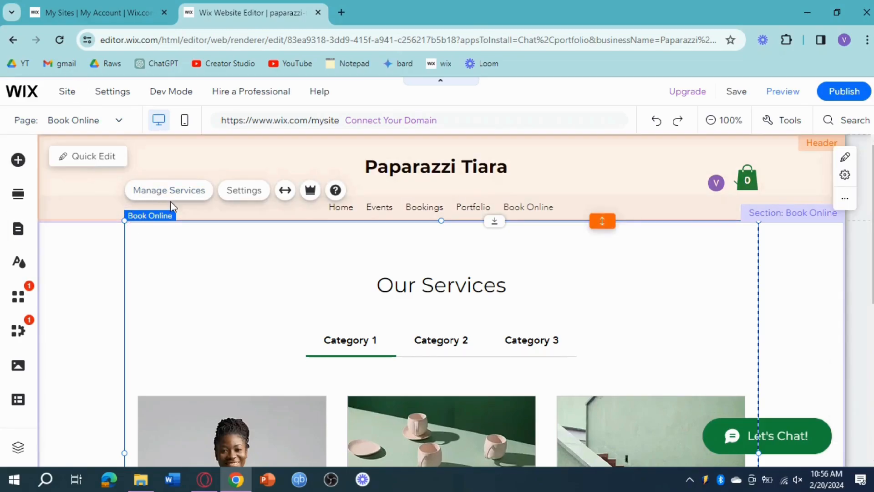
# Check the weekly availability of the "Chat with me!!" service in the service list, and return to the site editor.
pyautogui.click(175, 201)
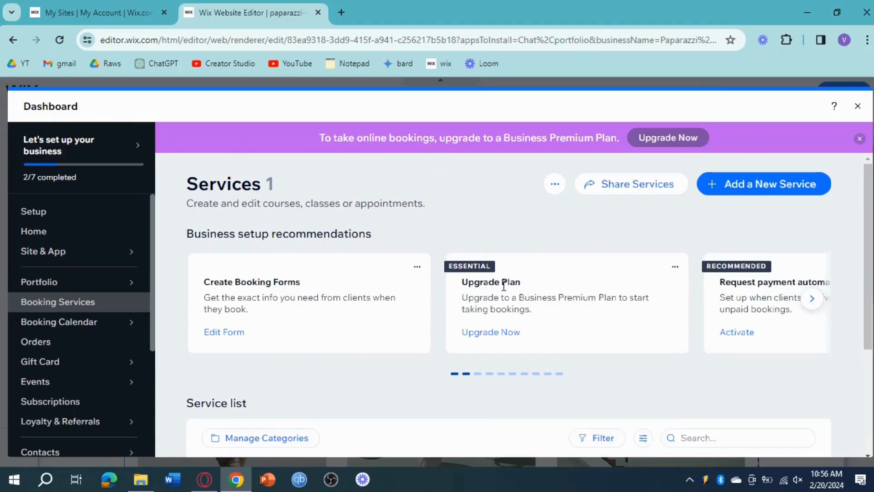
pyautogui.scroll(-4, 504, 285)
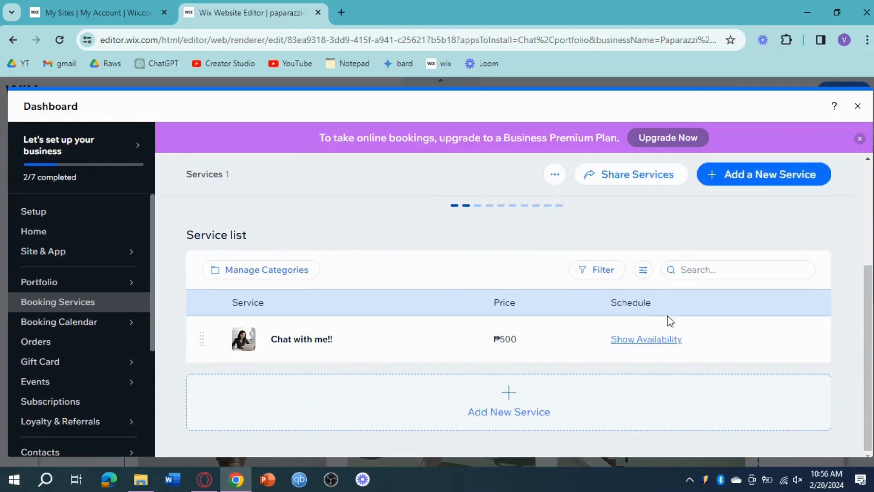
pyautogui.click(667, 340)
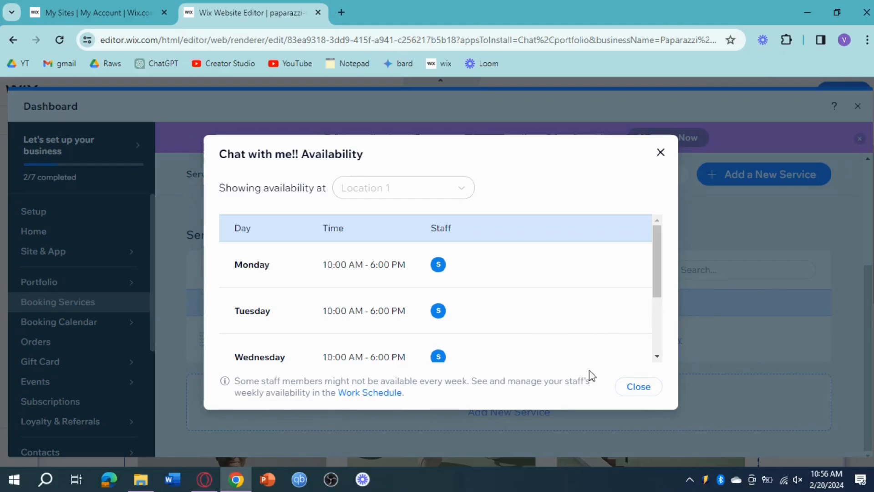
pyautogui.scroll(-3, 613, 249)
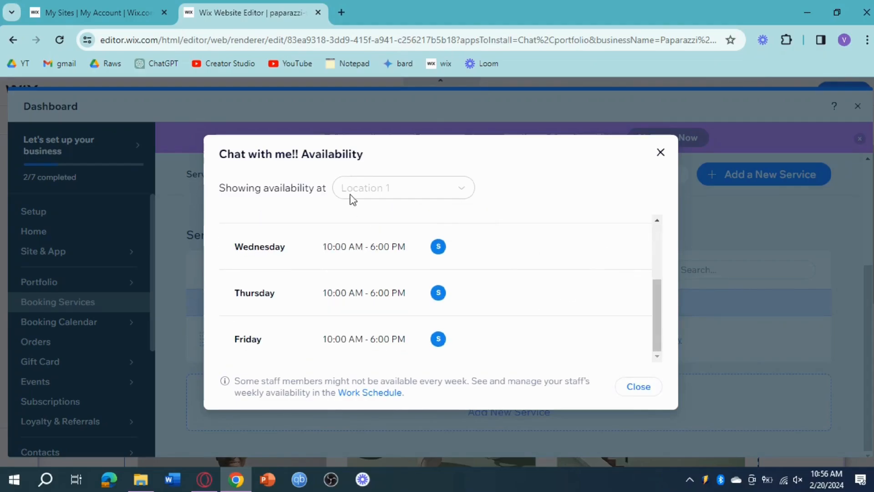
pyautogui.click(661, 152)
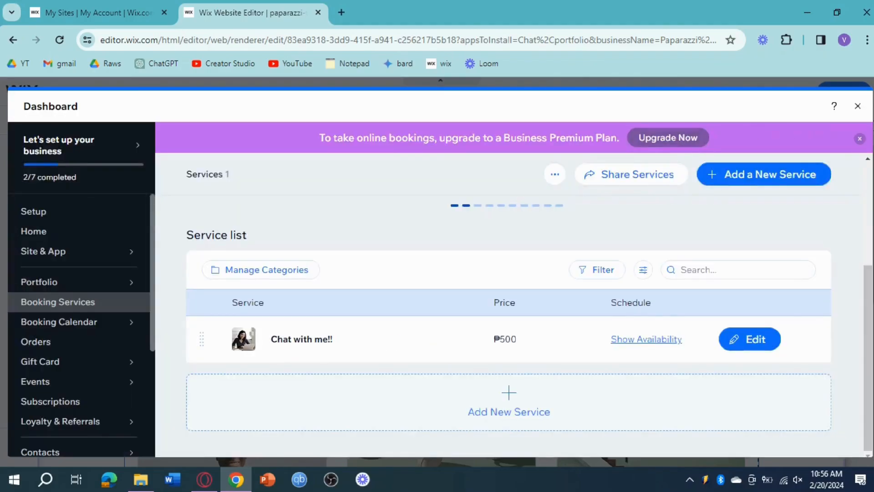
pyautogui.click(858, 107)
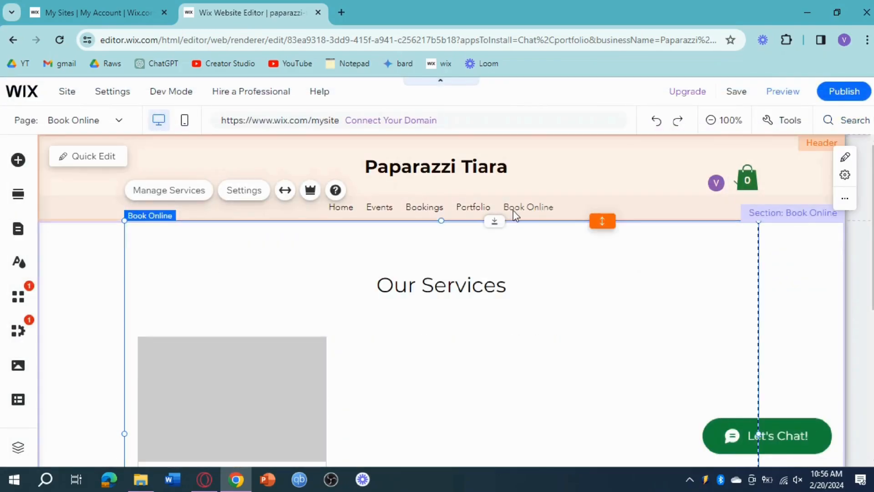
# Review how the "Chat with me!!" service card appears on the Book Online page.
pyautogui.scroll(-3, 537, 273)
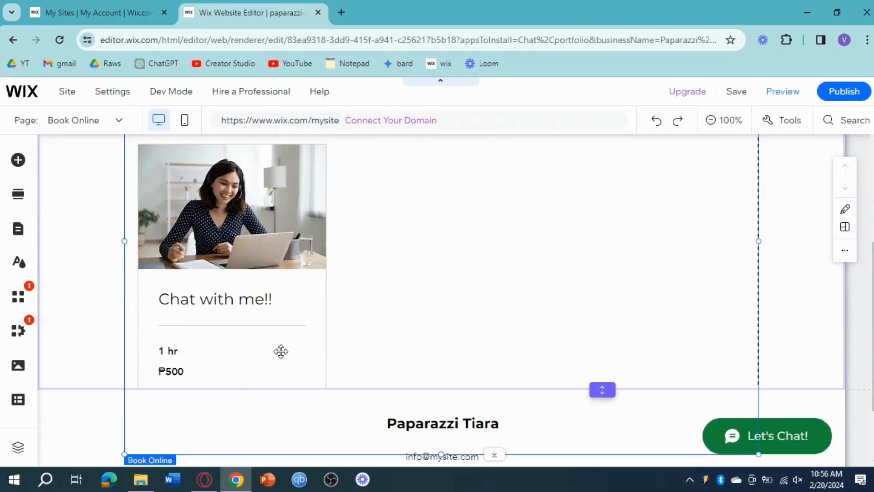
pyautogui.scroll(-2, 281, 352)
pyautogui.scroll(3, 281, 351)
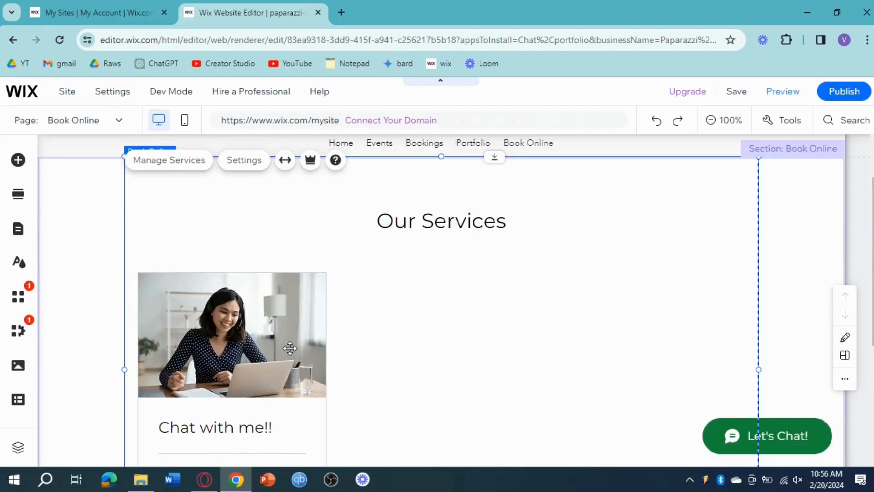